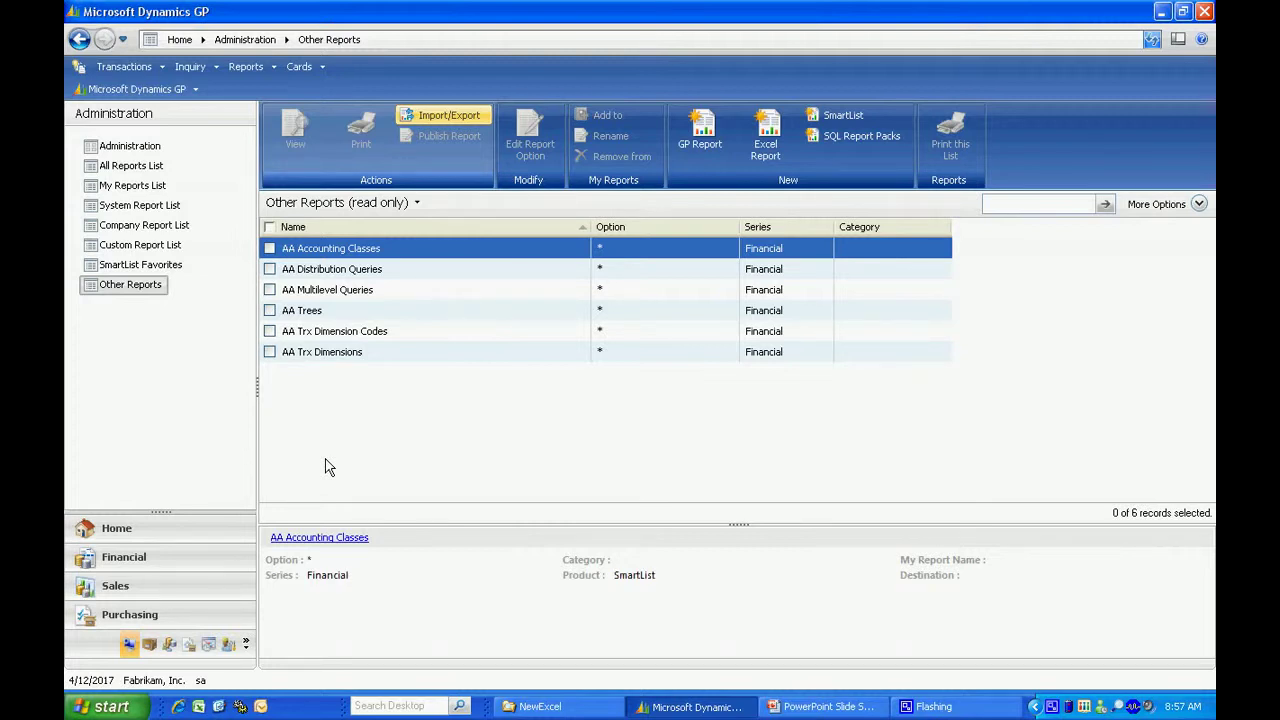
- Open Reporting Tools Setup from Tools > Setup > System and reposition its window
{"action": "left_click", "coordinate": [140, 89]}
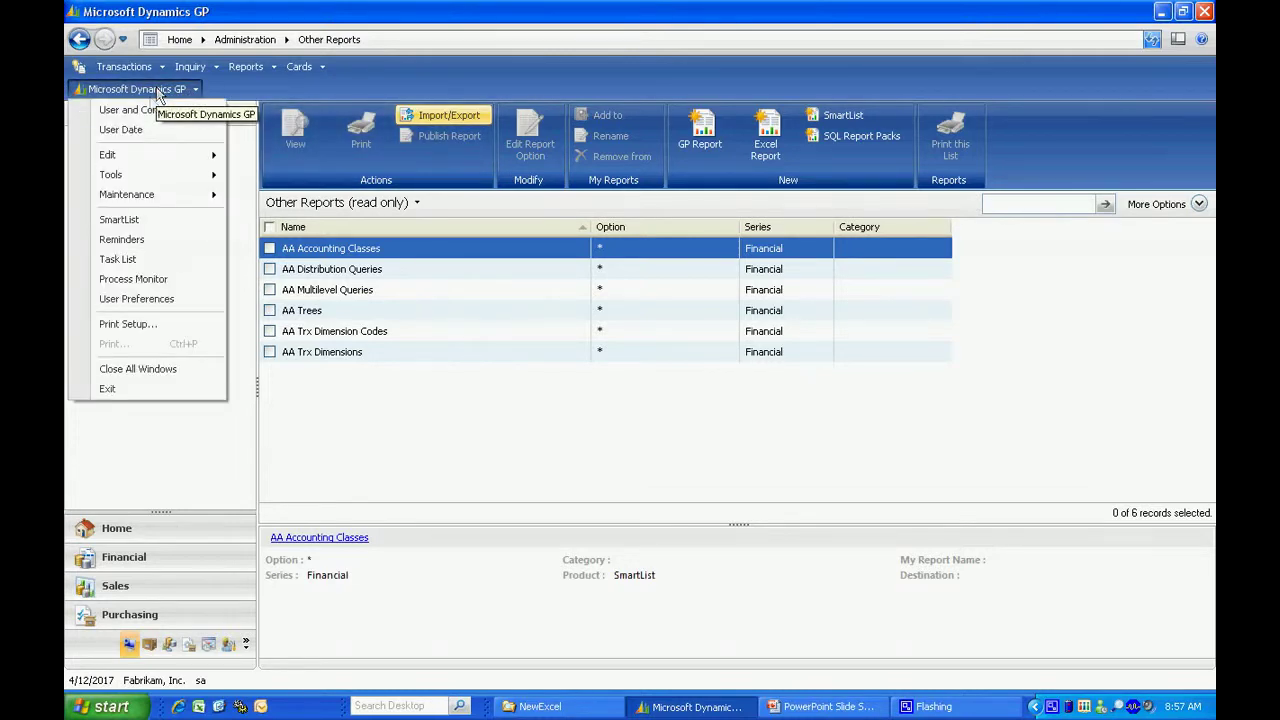
{"action": "mouse_move", "coordinate": [134, 177]}
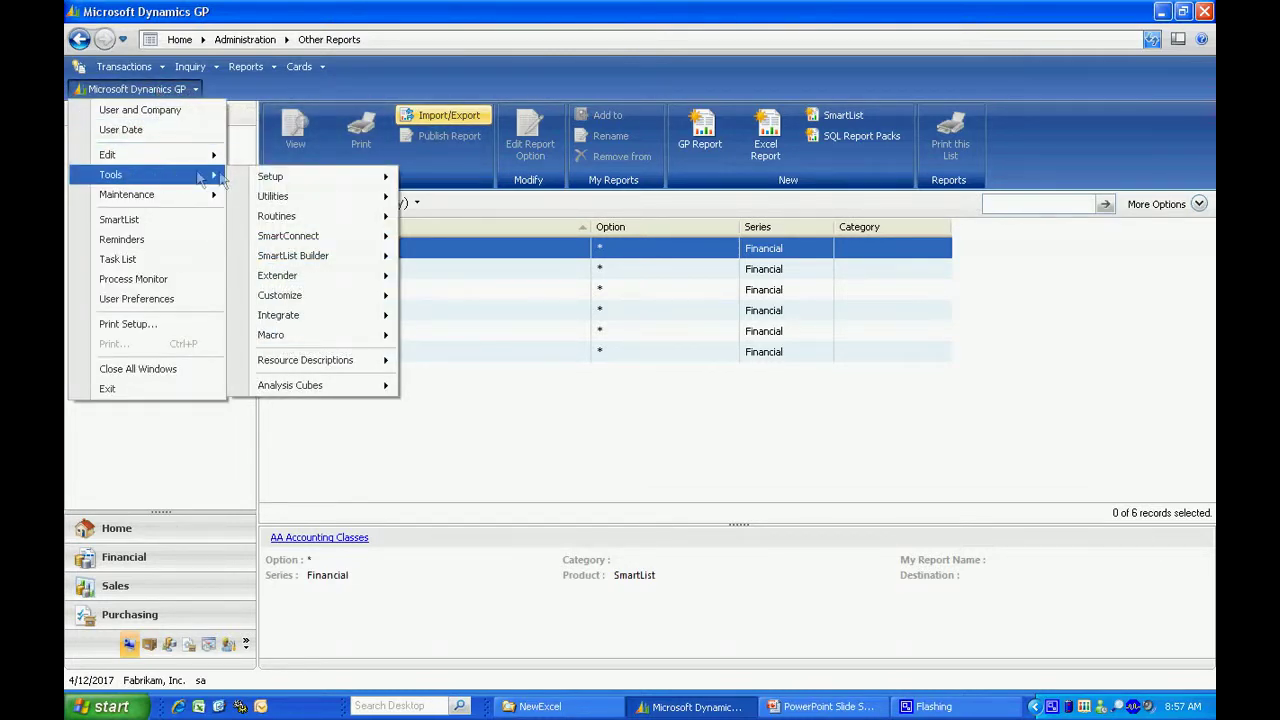
{"action": "mouse_move", "coordinate": [270, 177]}
{"action": "mouse_move", "coordinate": [445, 197]}
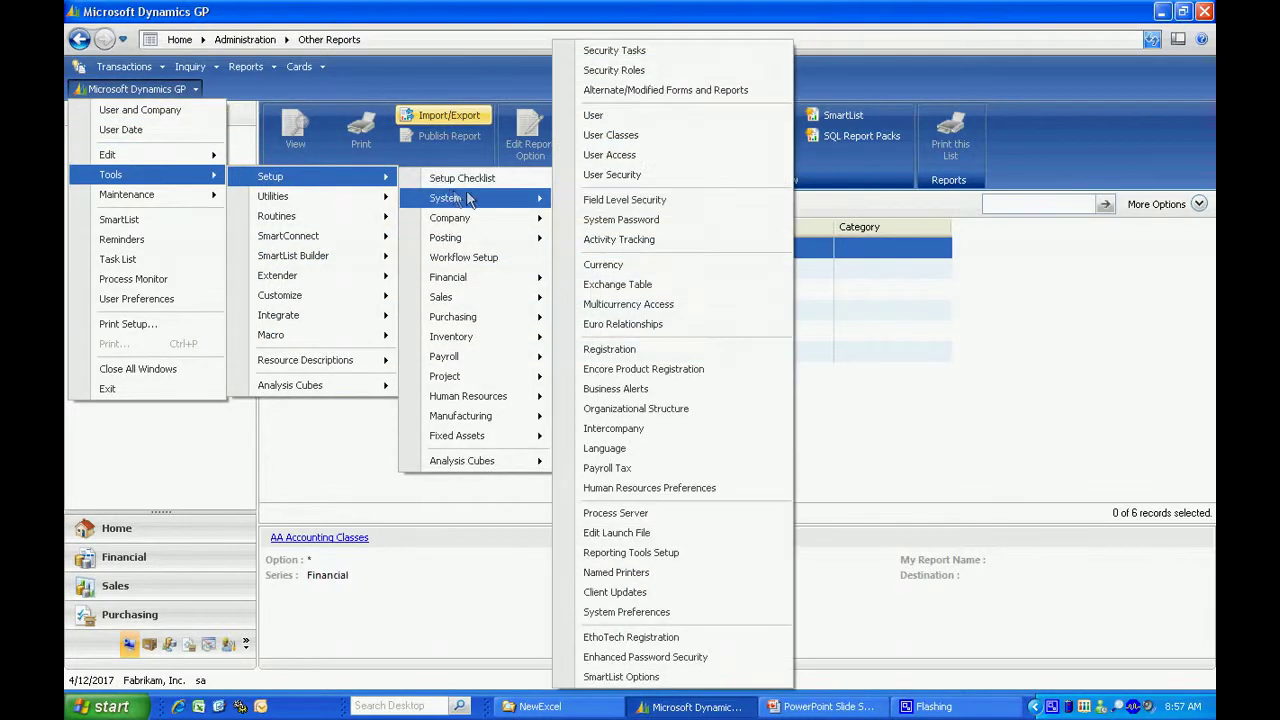
{"action": "left_click", "coordinate": [665, 560]}
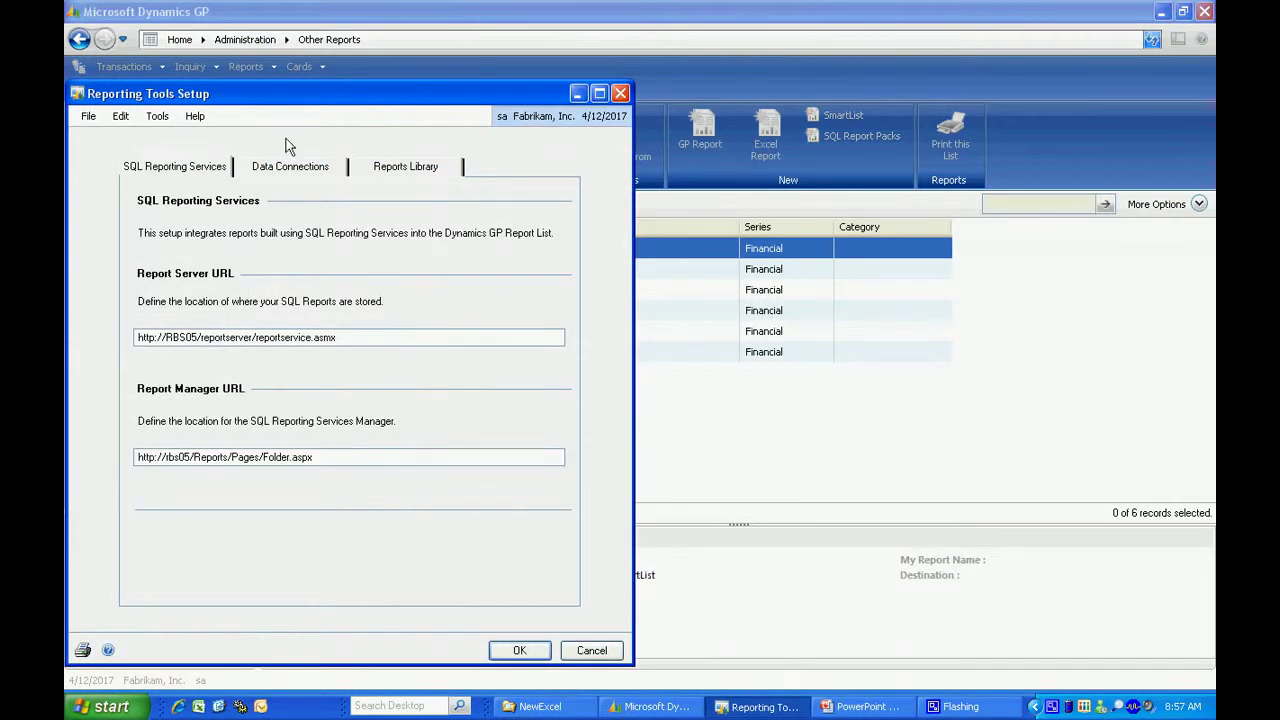
{"action": "left_click_drag", "start_coordinate": [275, 100], "coordinate": [350, 115]}
- Deploy the data connections to c:\NewExcel, declining to view the deployment report
{"action": "left_click", "coordinate": [385, 185]}
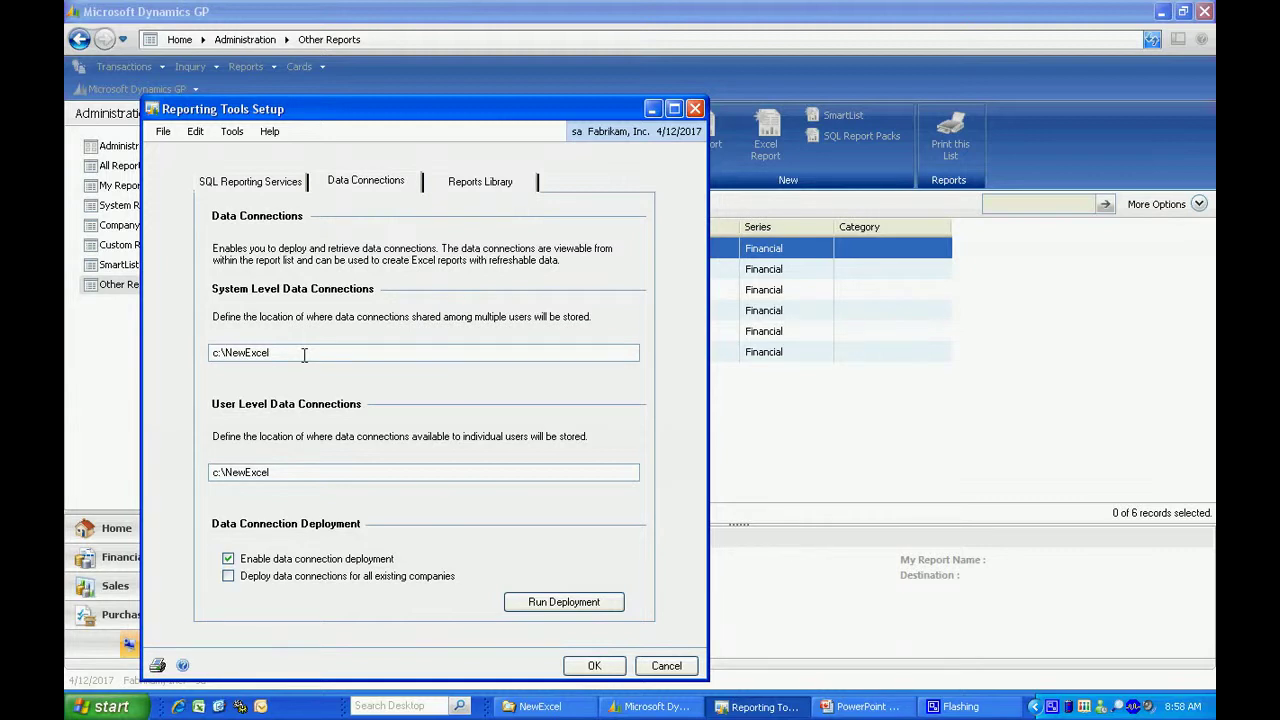
{"action": "left_click", "coordinate": [540, 610]}
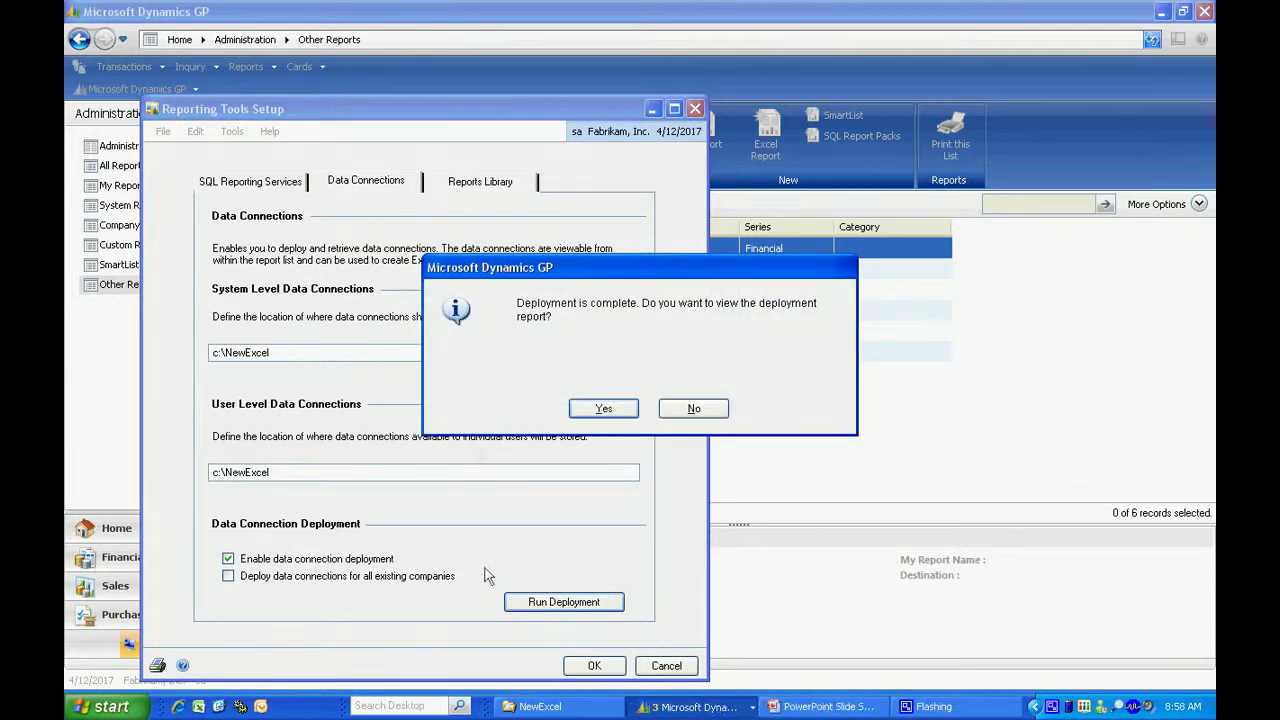
{"action": "left_click", "coordinate": [698, 411]}
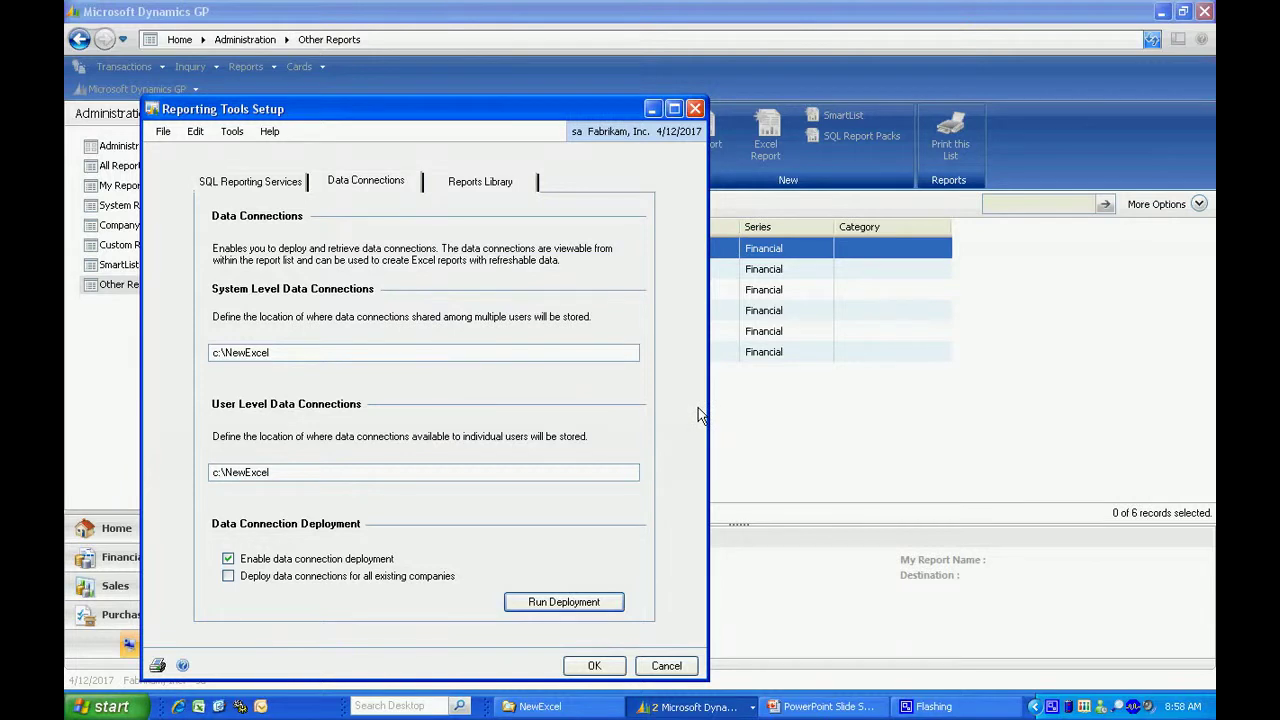
{"action": "left_click", "coordinate": [468, 190]}
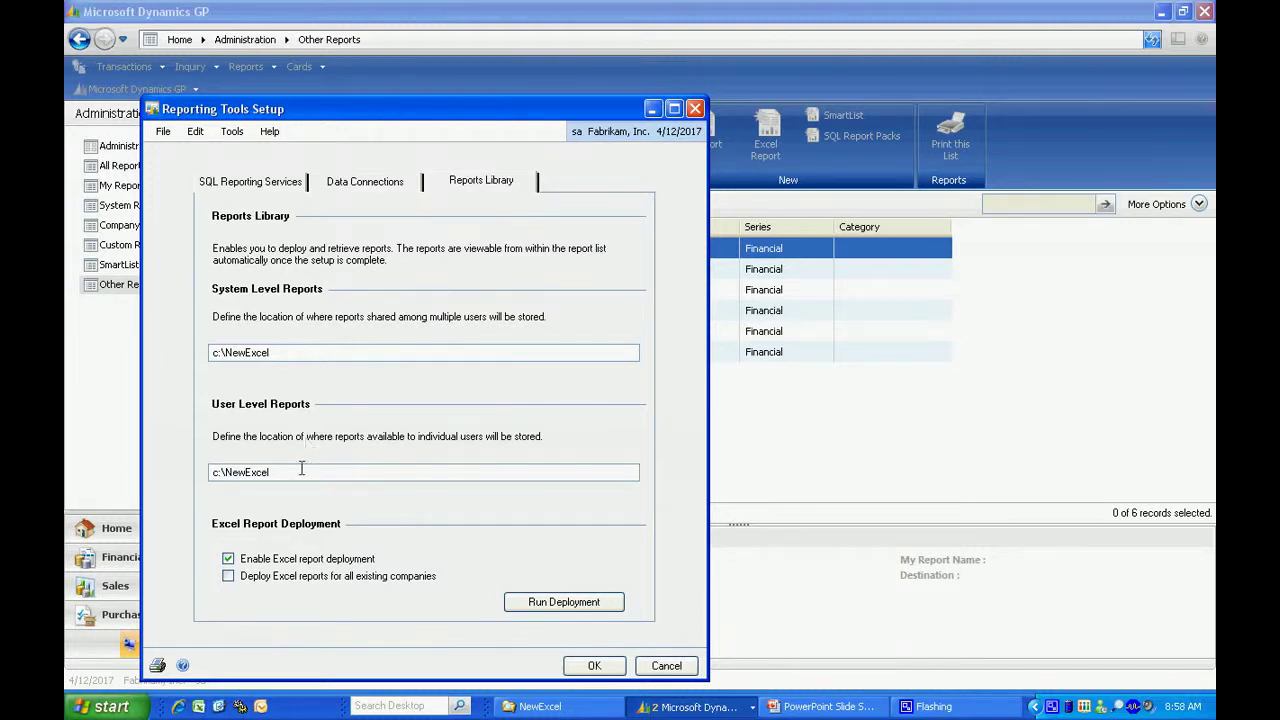
- Deploy the Excel reports to c:\NewExcel and send the deployment report to the screen
{"action": "left_click", "coordinate": [558, 610]}
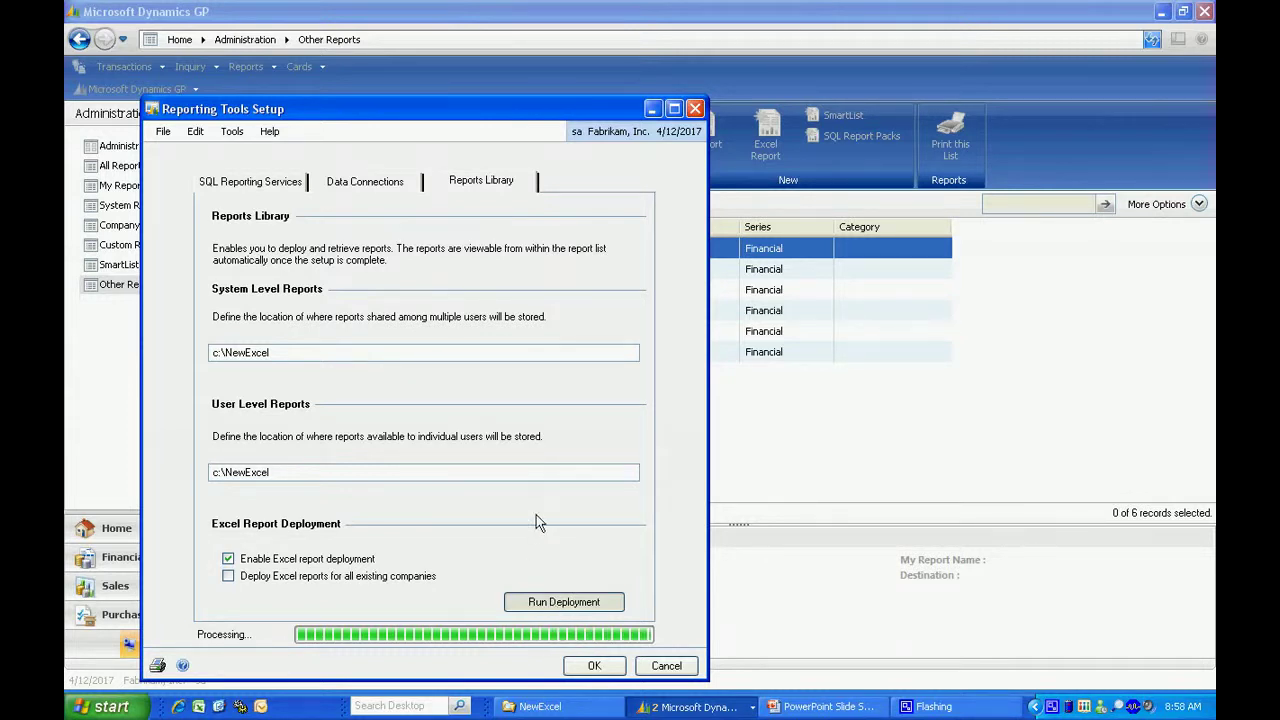
{"action": "left_click", "coordinate": [600, 410]}
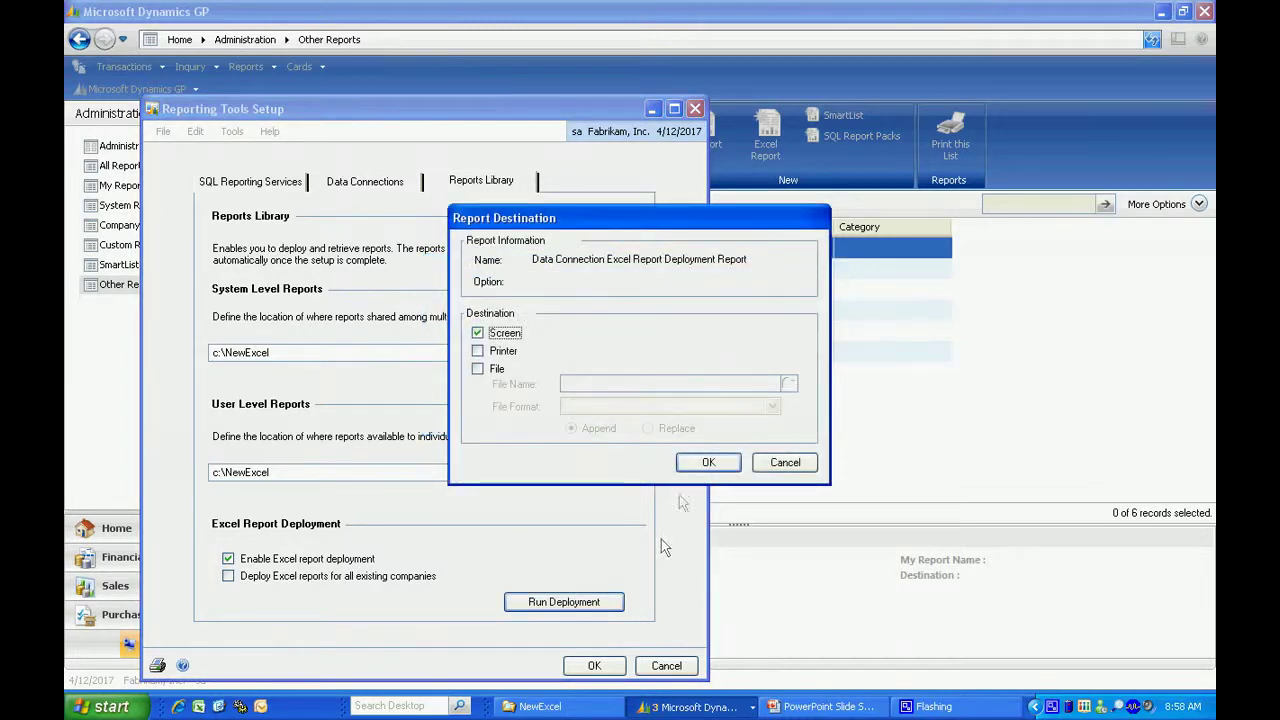
{"action": "left_click", "coordinate": [705, 463]}
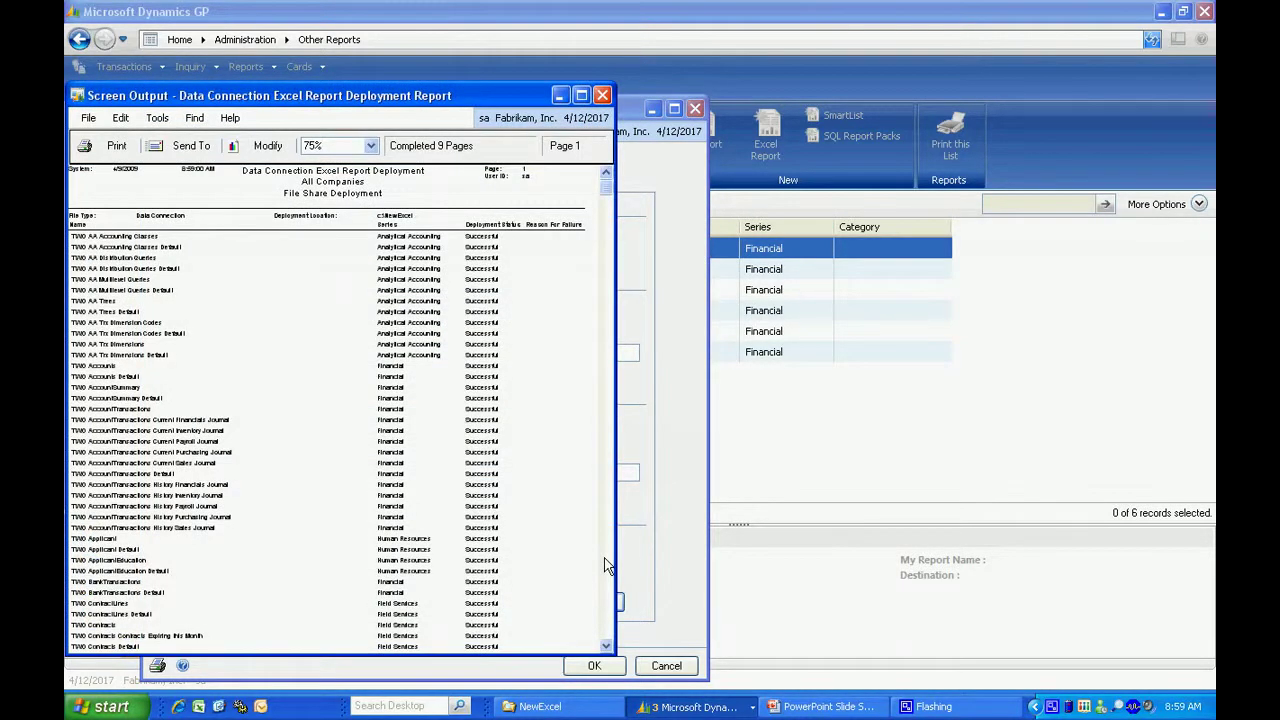
- Page through the deployment report to page 2, close it, and bring the NewExcel folder forward
{"action": "left_click", "coordinate": [607, 605]}
{"action": "left_click", "coordinate": [607, 605]}
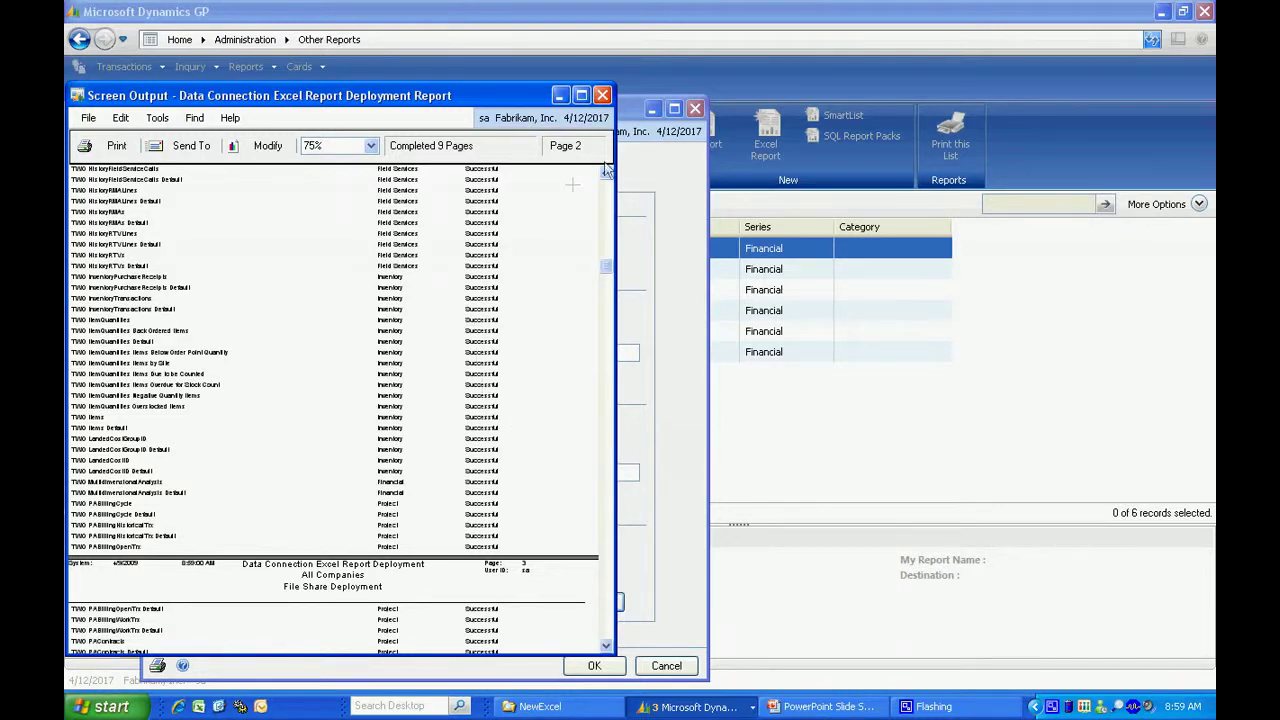
{"action": "left_click", "coordinate": [603, 96]}
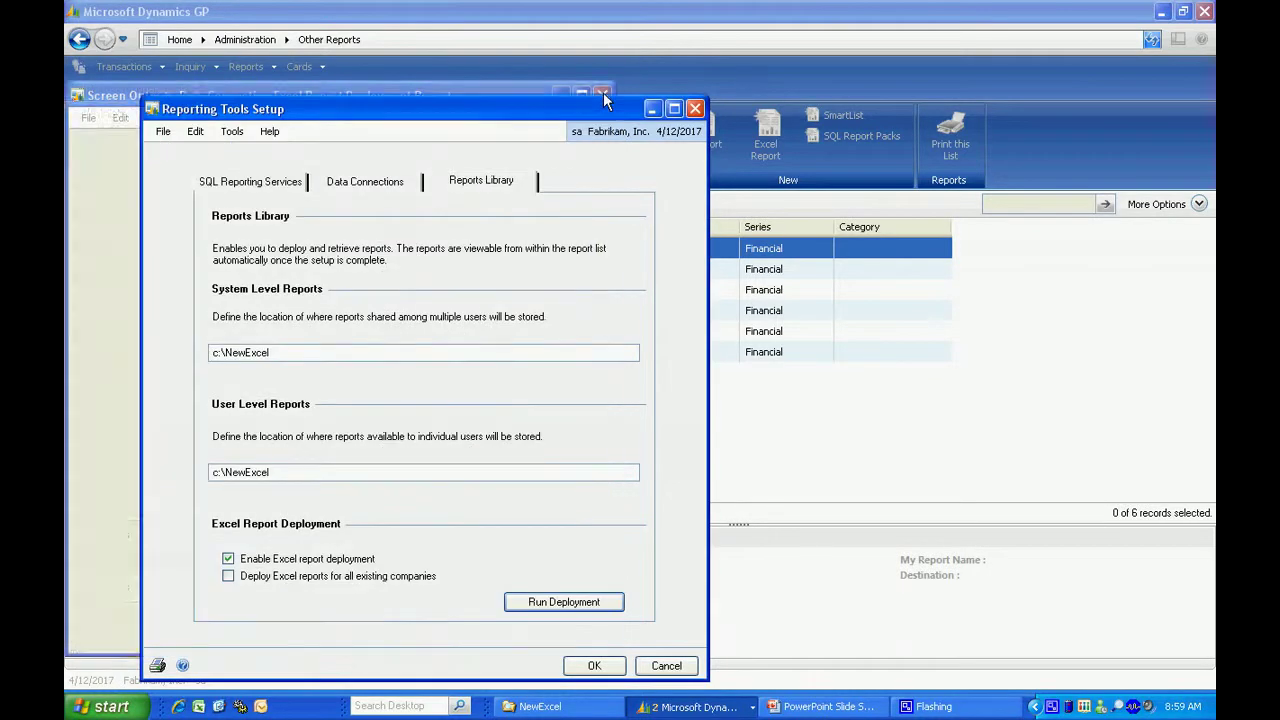
{"action": "left_click", "coordinate": [552, 708]}
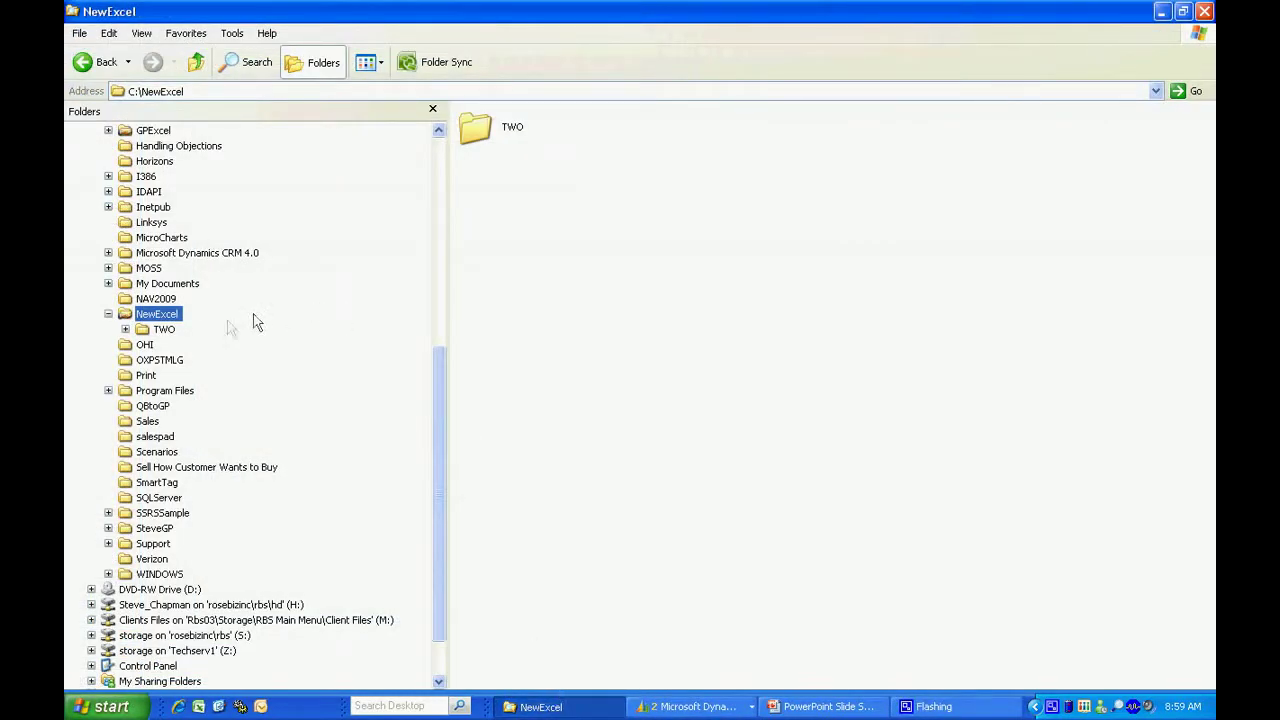
- Browse NewExcel\TWO\Purchasing to check the deployed .xlsx and .odc files, then return to Dynamics GP
{"action": "left_click", "coordinate": [125, 329]}
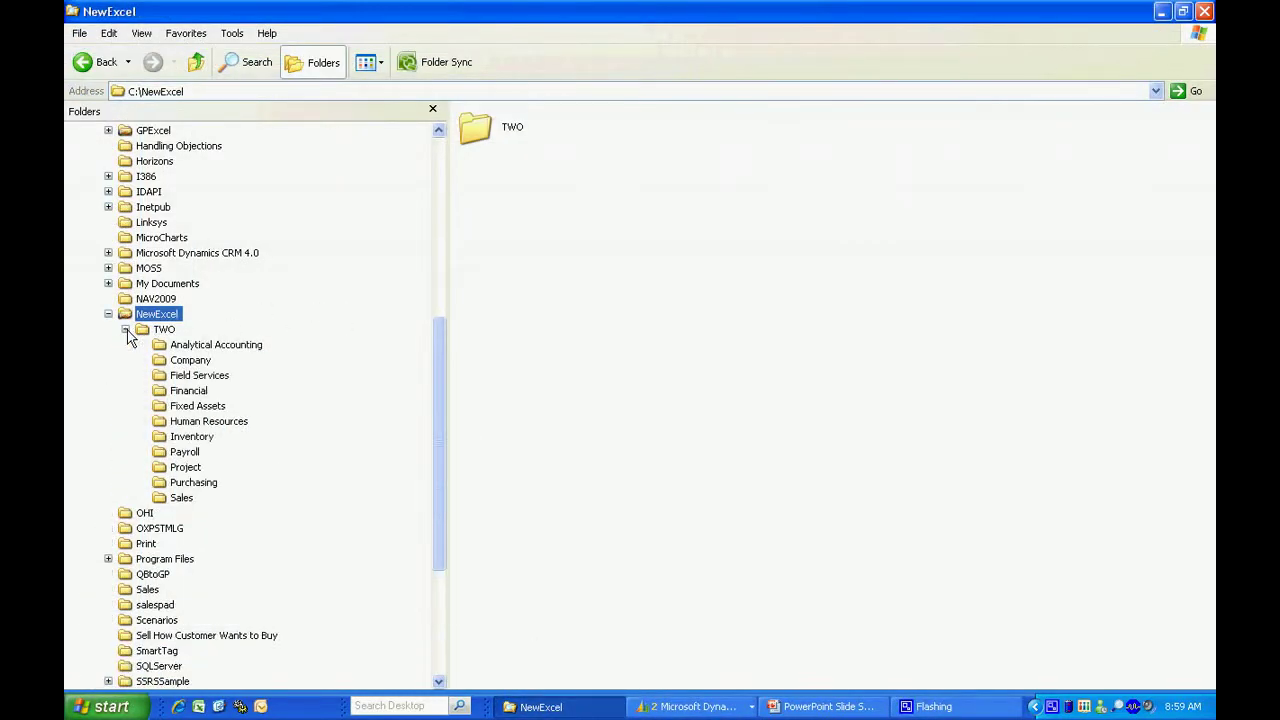
{"action": "left_click", "coordinate": [162, 483]}
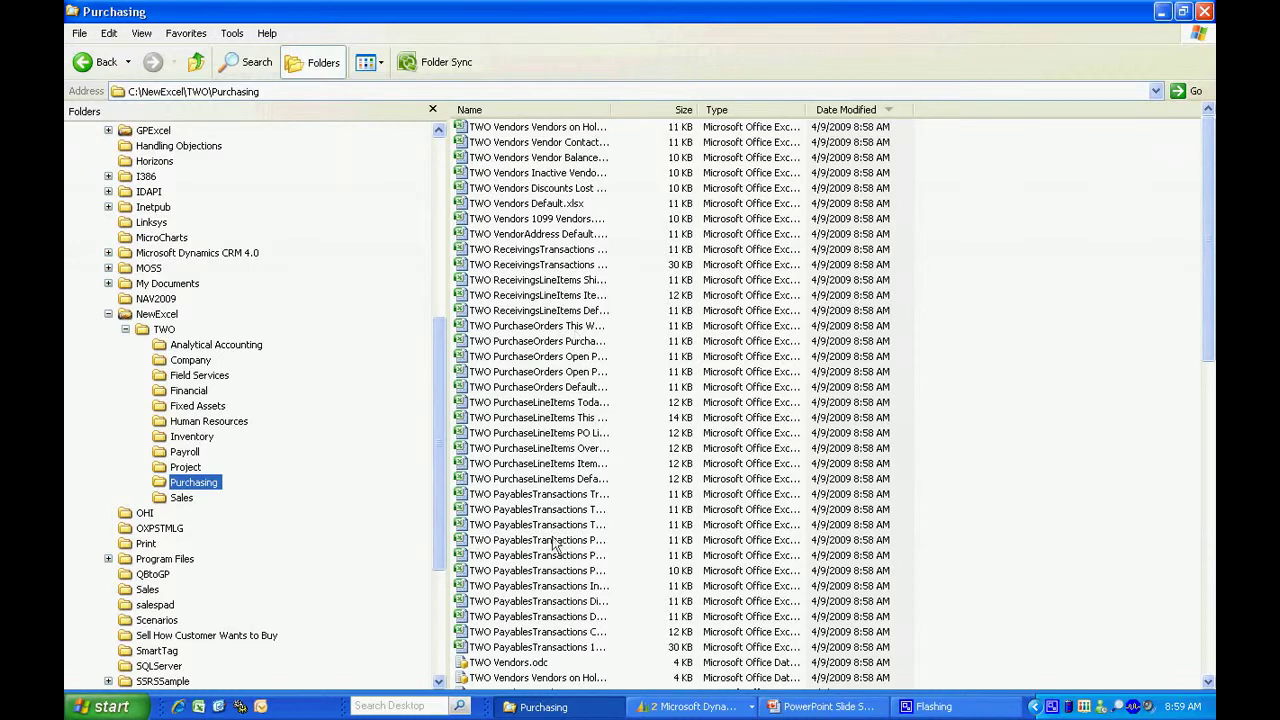
{"action": "scroll", "coordinate": [560, 616], "scroll_direction": "down", "scroll_amount": 3}
{"action": "left_click", "coordinate": [560, 616]}
{"action": "scroll", "coordinate": [566, 628], "scroll_direction": "down", "scroll_amount": 3}
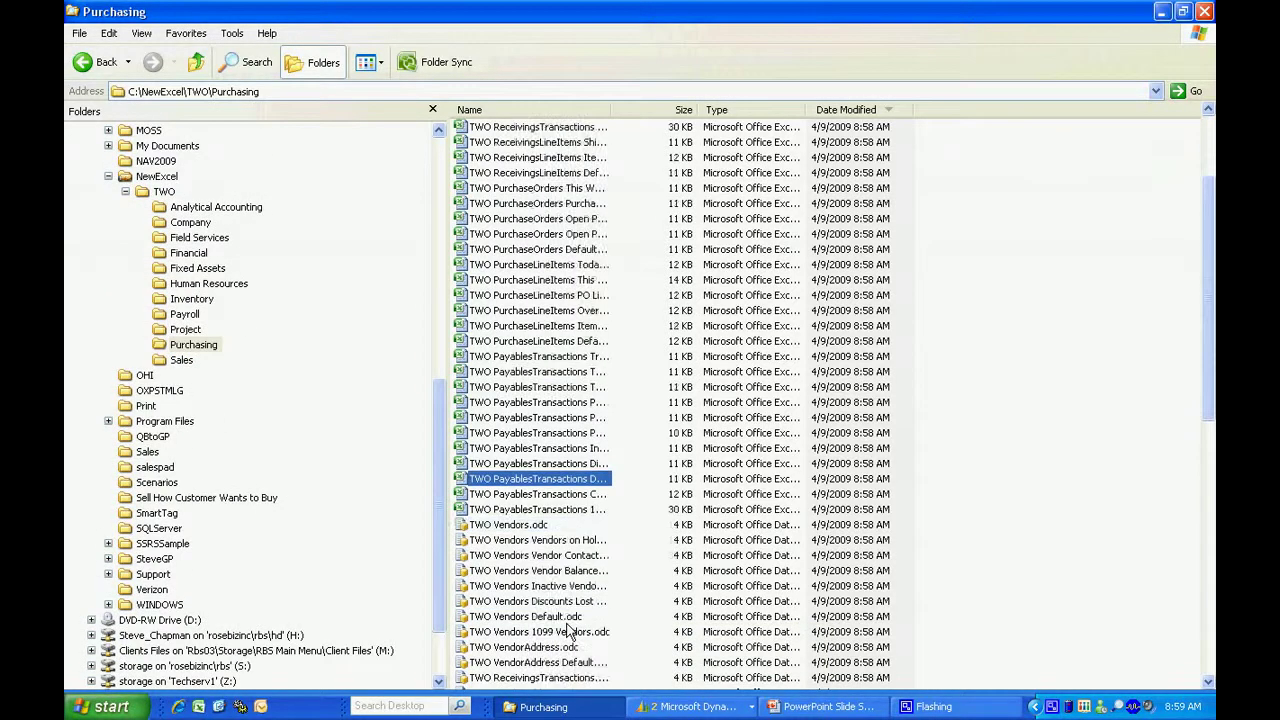
{"action": "scroll", "coordinate": [566, 628], "scroll_direction": "down", "scroll_amount": 2}
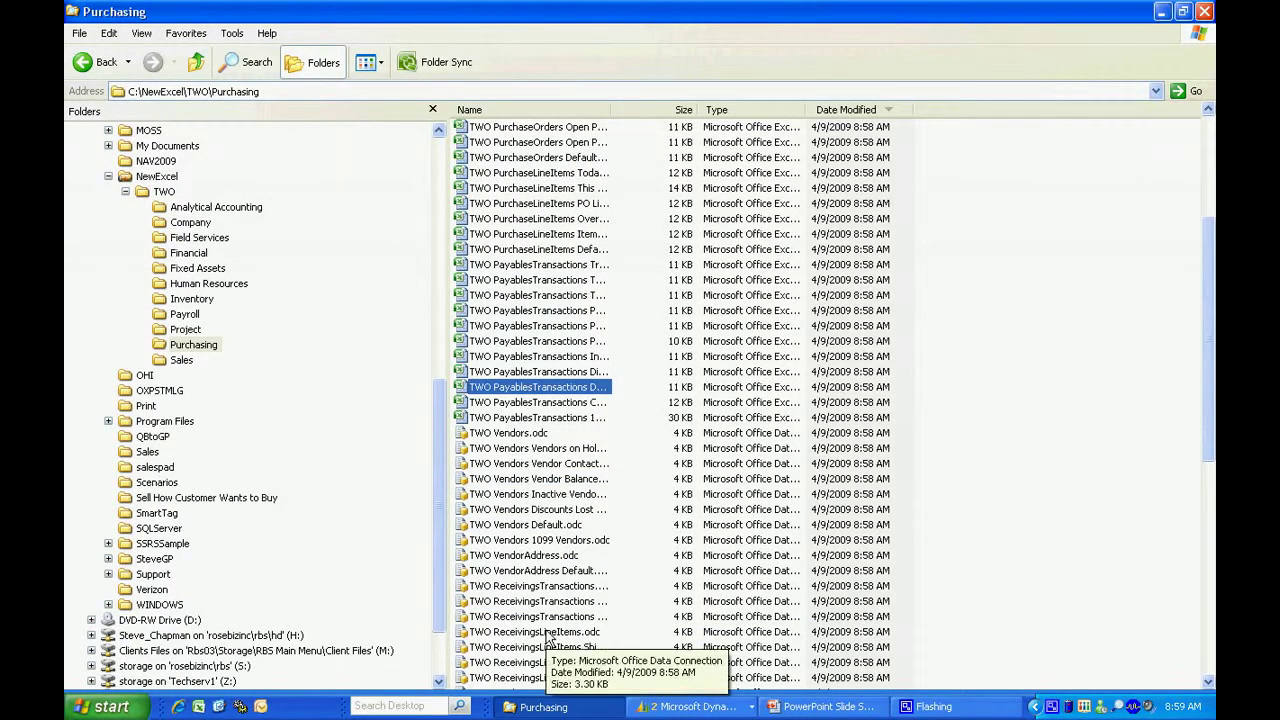
{"action": "left_click", "coordinate": [685, 710]}
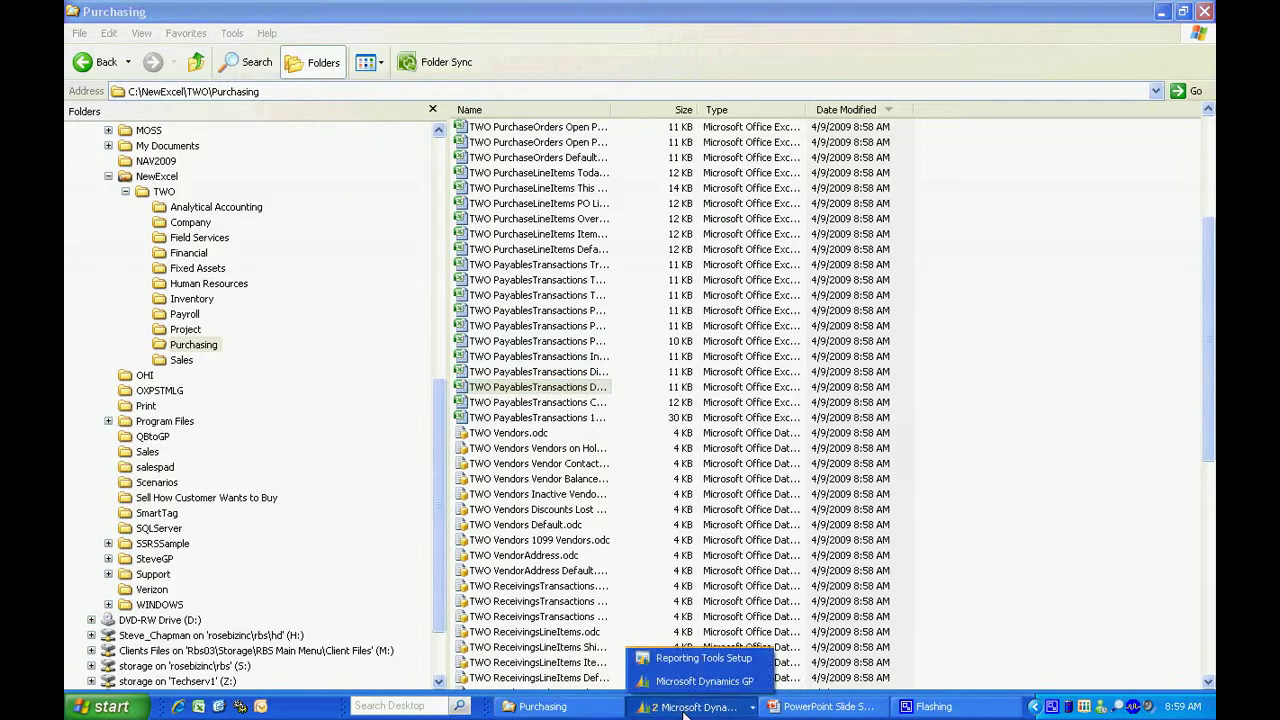
{"action": "left_click", "coordinate": [690, 682]}
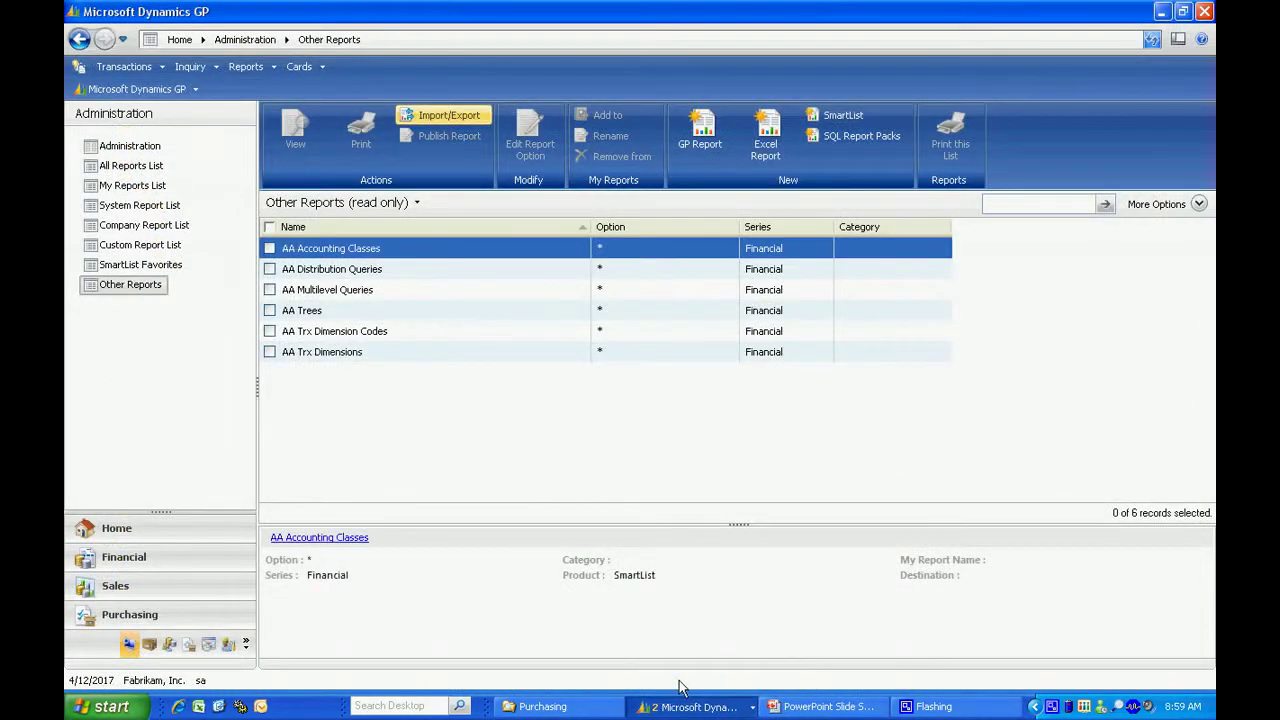
- Refresh the report list, filter on 'payables', and view TWO PayablesTransactions Default in Excel
{"action": "left_click", "coordinate": [1151, 38]}
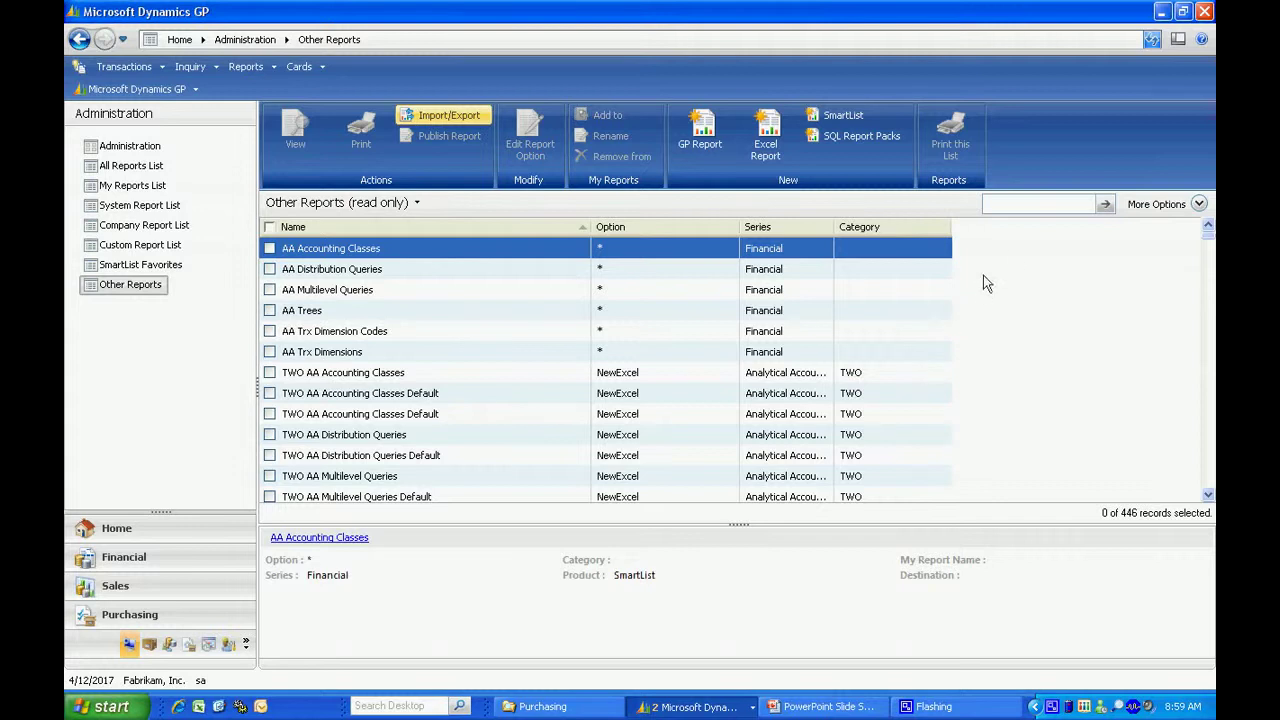
{"action": "left_click", "coordinate": [1001, 204]}
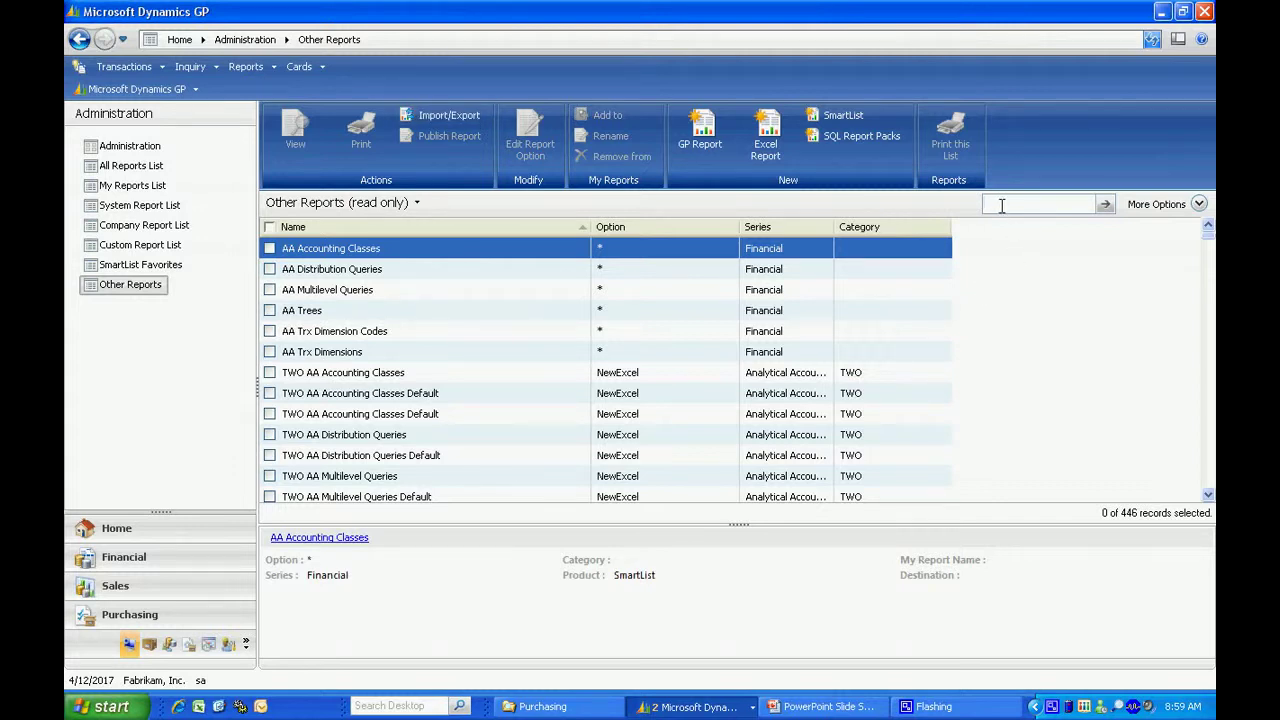
{"action": "type", "text": "payables"}
{"action": "left_click", "coordinate": [1104, 204]}
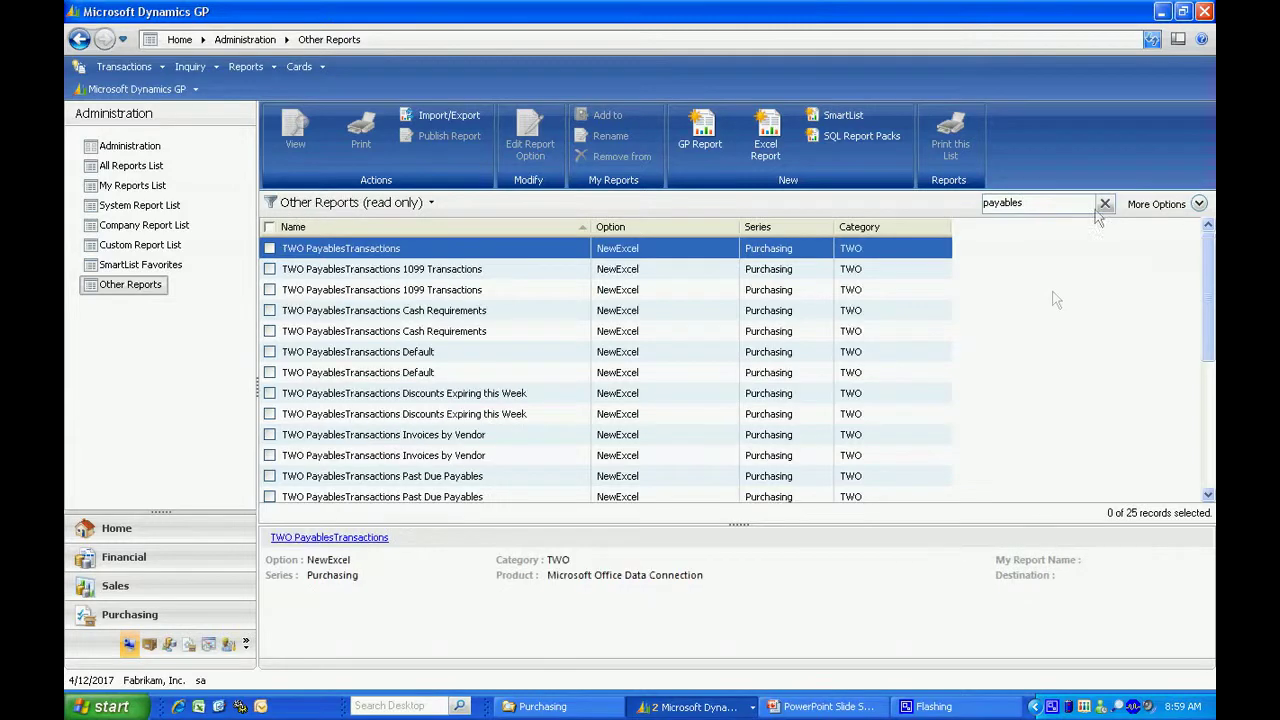
{"action": "left_click", "coordinate": [269, 352]}
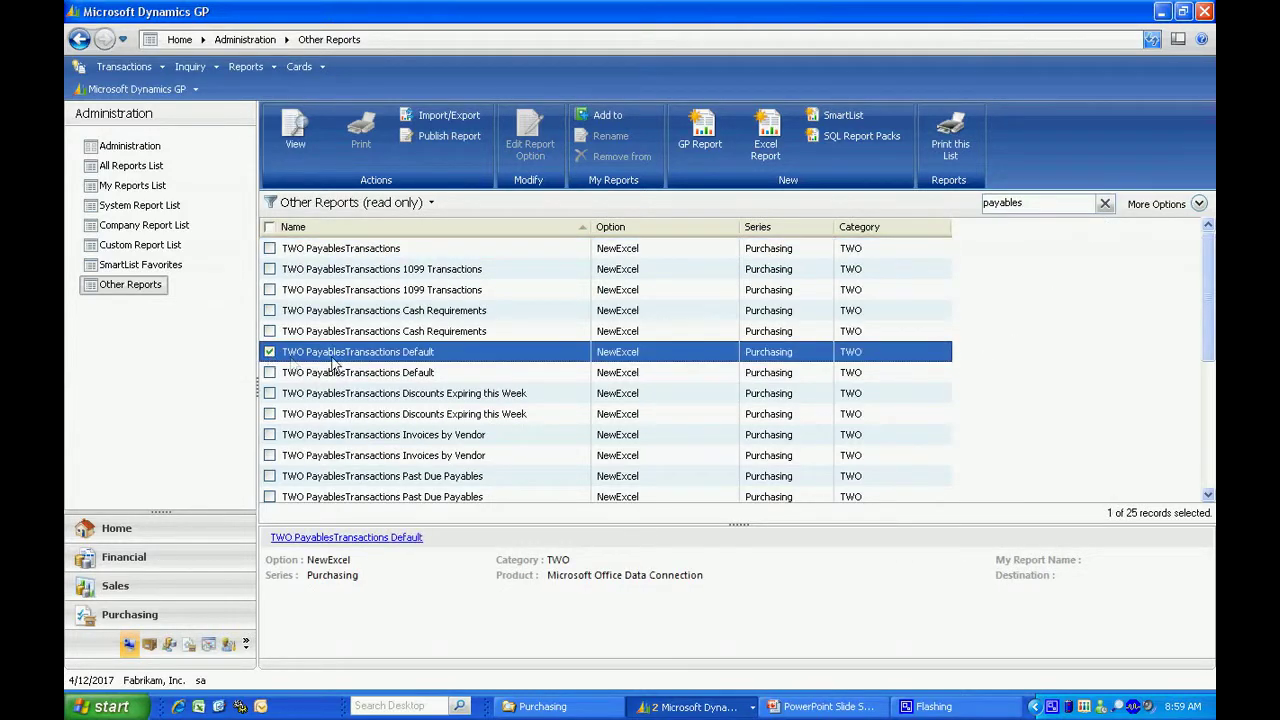
{"action": "left_click", "coordinate": [296, 133]}
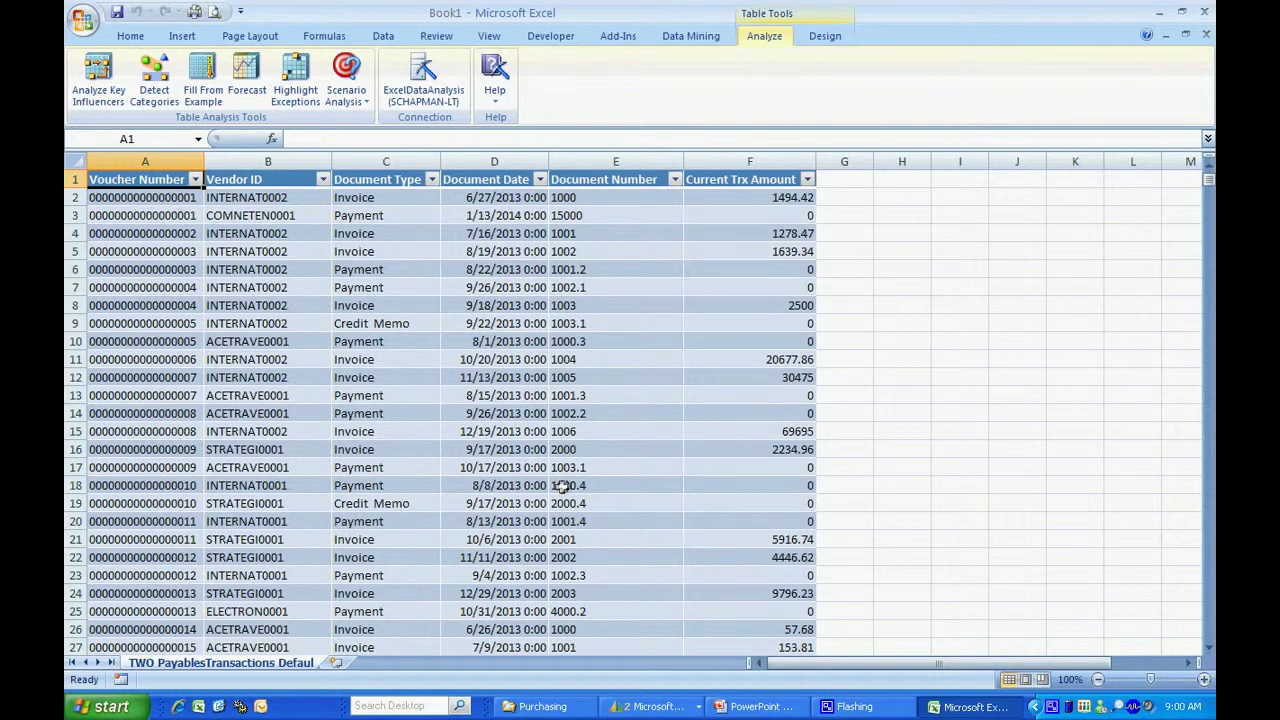
- Inspect the TWO PayablesTransactions Default connection's SQL query definition, closing without changes
{"action": "left_click", "coordinate": [383, 36]}
{"action": "left_click", "coordinate": [390, 62]}
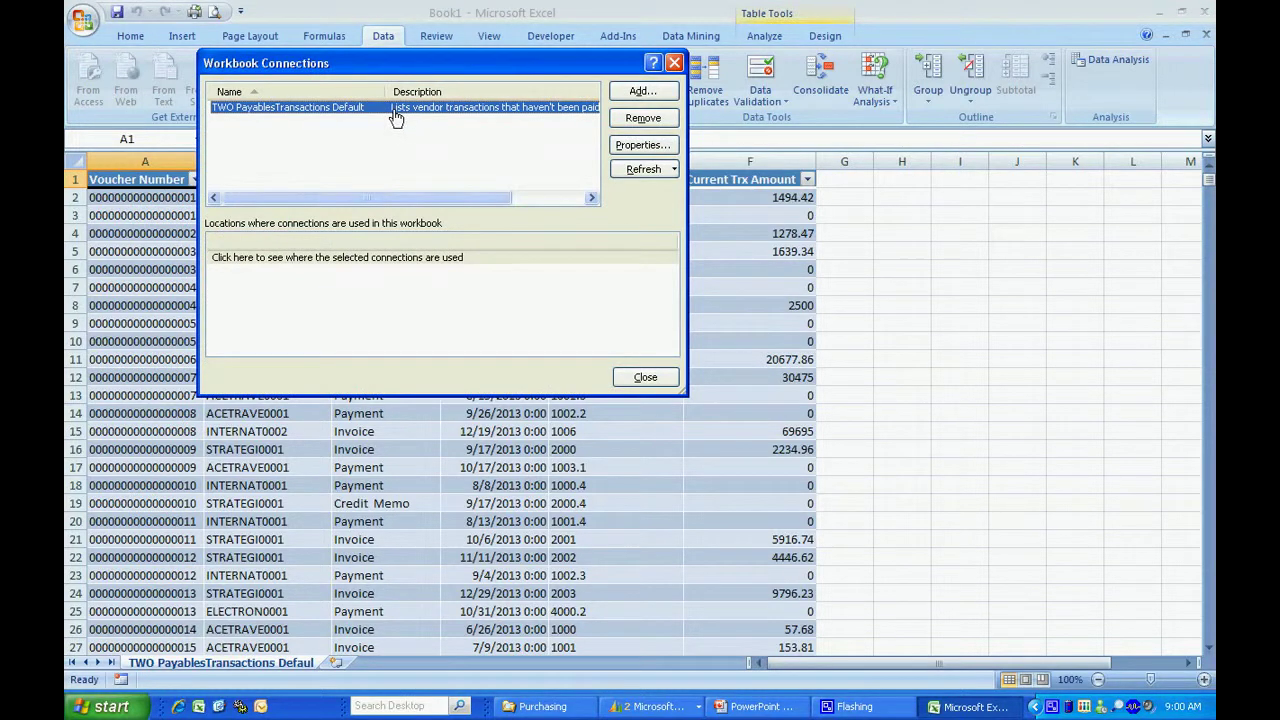
{"action": "left_click", "coordinate": [642, 145]}
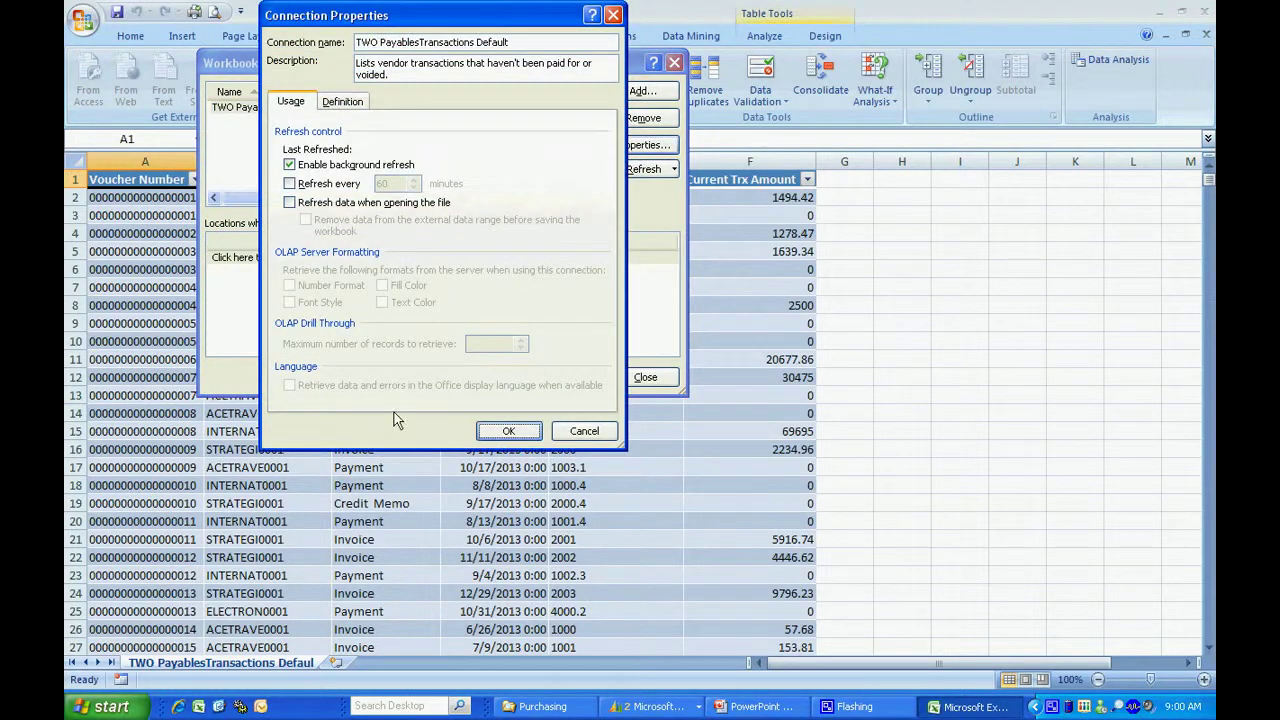
{"action": "left_click", "coordinate": [345, 103]}
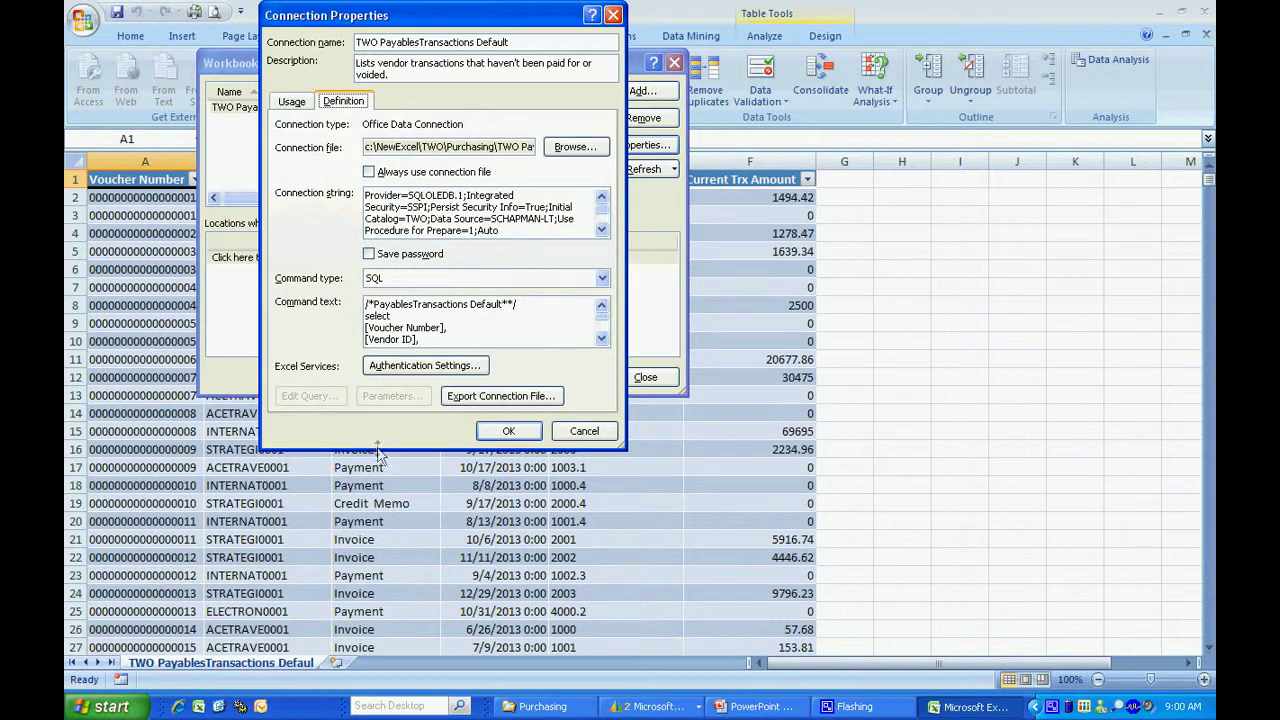
{"action": "left_click_drag", "start_coordinate": [378, 452], "coordinate": [408, 576]}
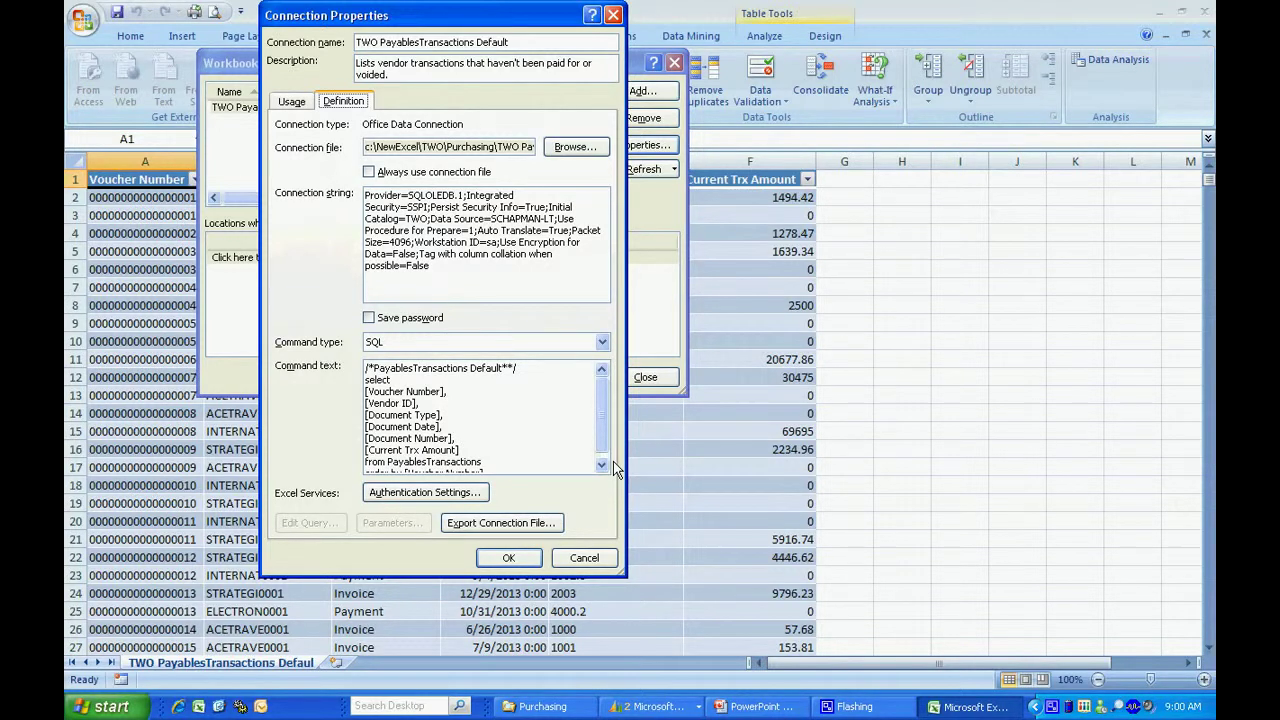
{"action": "left_click", "coordinate": [584, 557]}
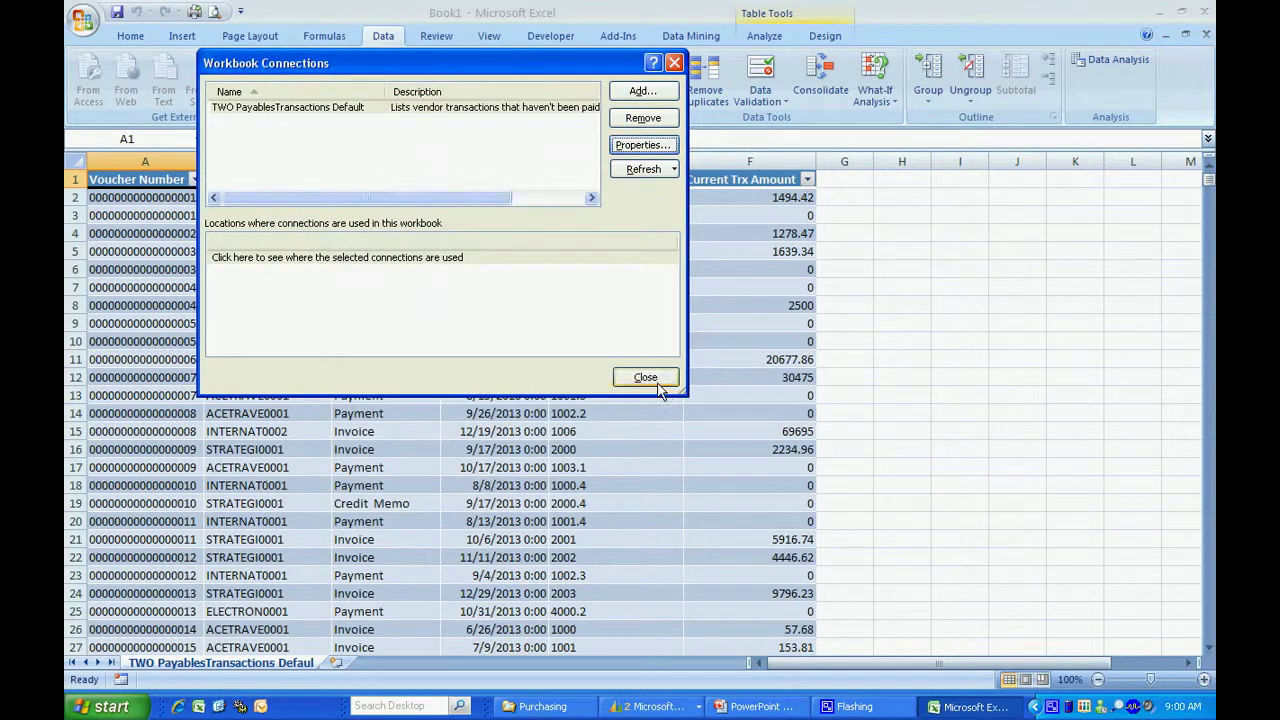
{"action": "left_click", "coordinate": [646, 378]}
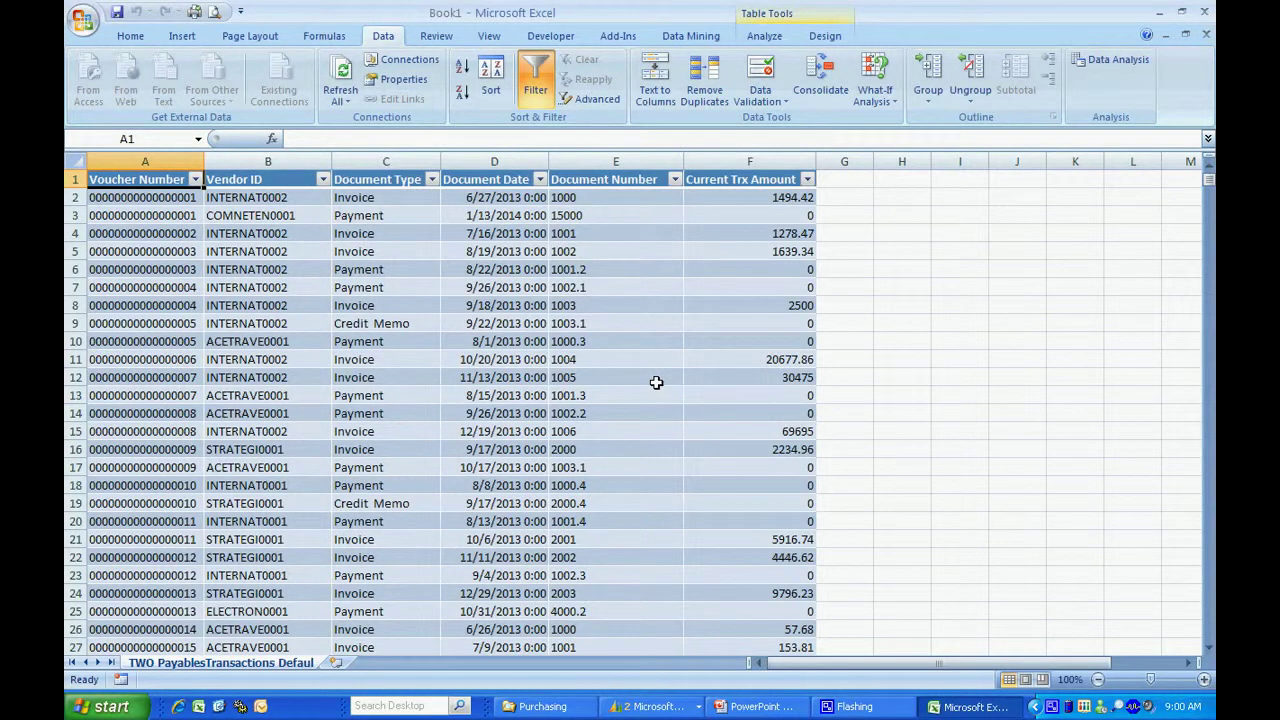